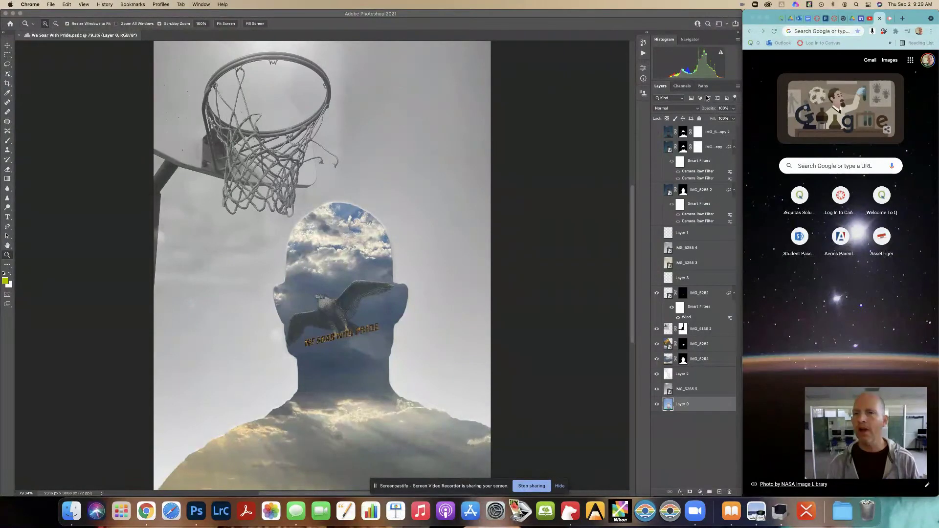
# Step: Bring Photoshop, with the We Soar With Pride composite open, to the front
pyautogui.click(373, 14)
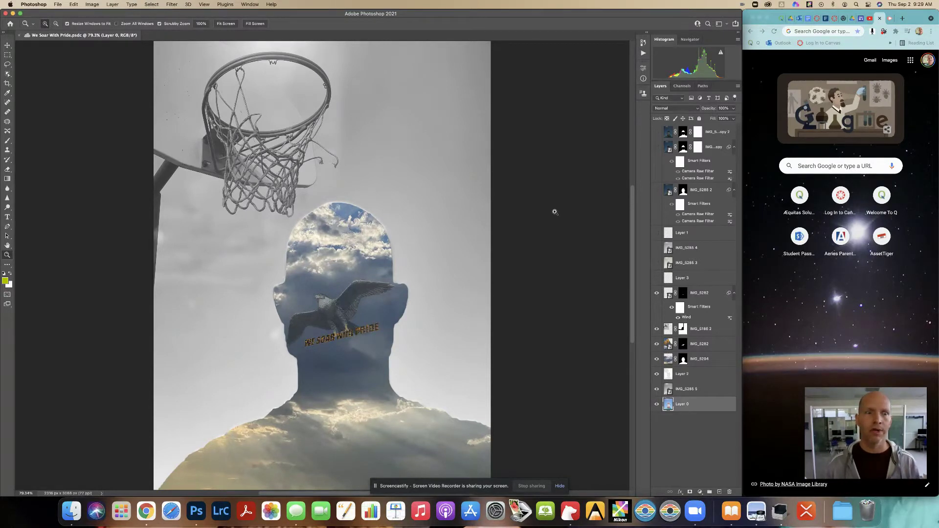
pyautogui.click(57, 5)
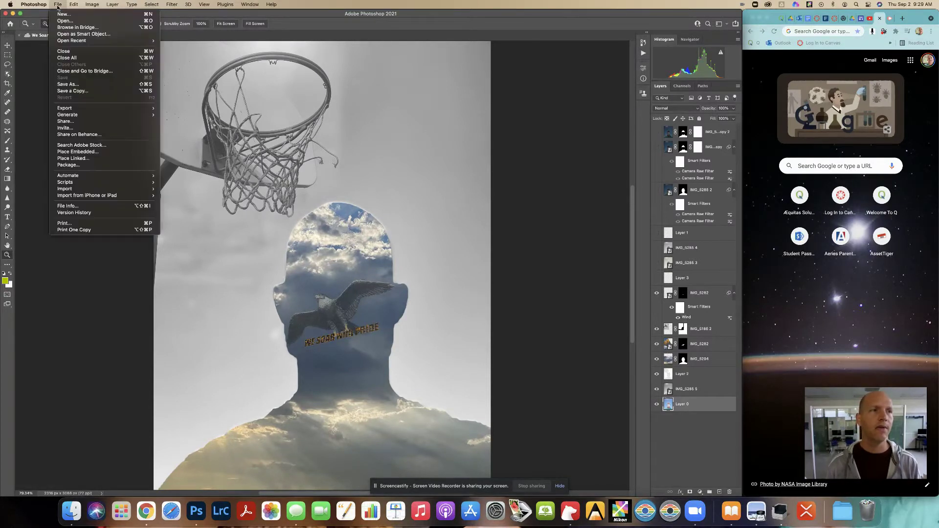
# Step: In Save As, save to the computer and create a 'High School Pride' folder in Downloads
pyautogui.click(69, 84)
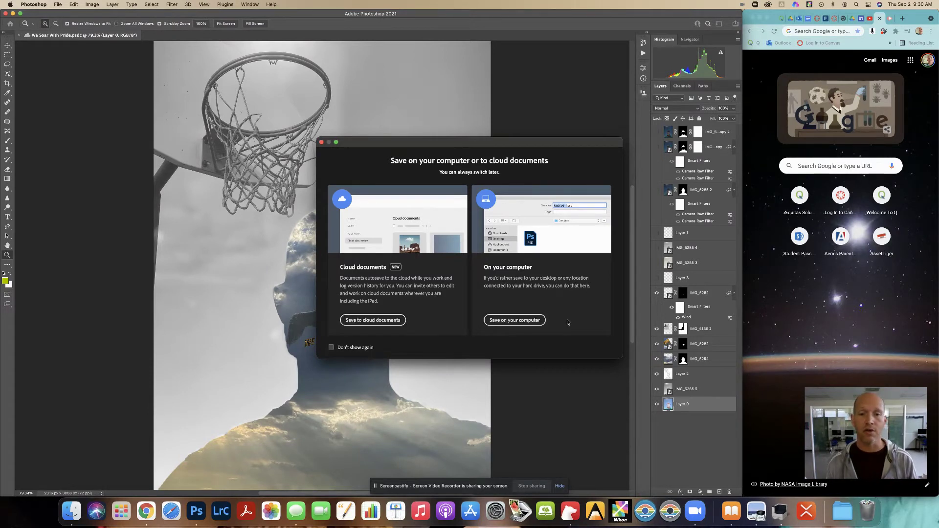
pyautogui.click(535, 321)
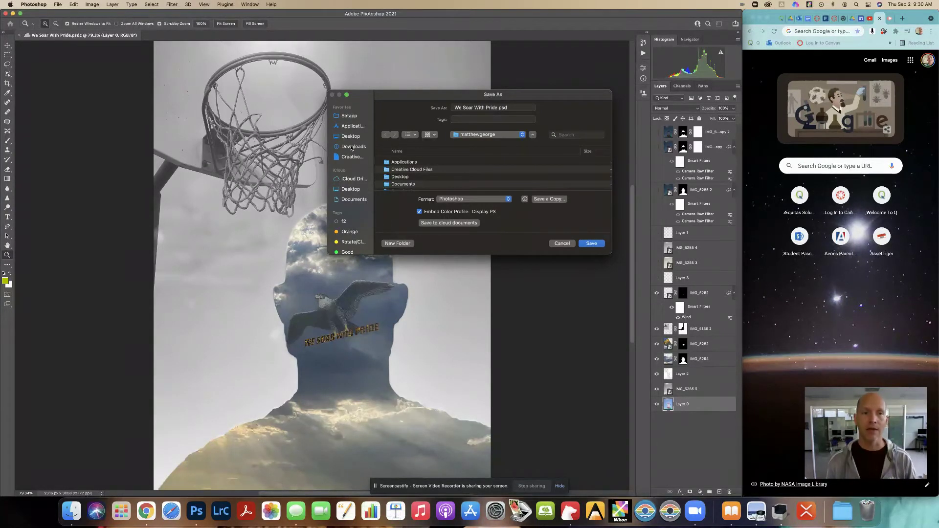
pyautogui.click(352, 147)
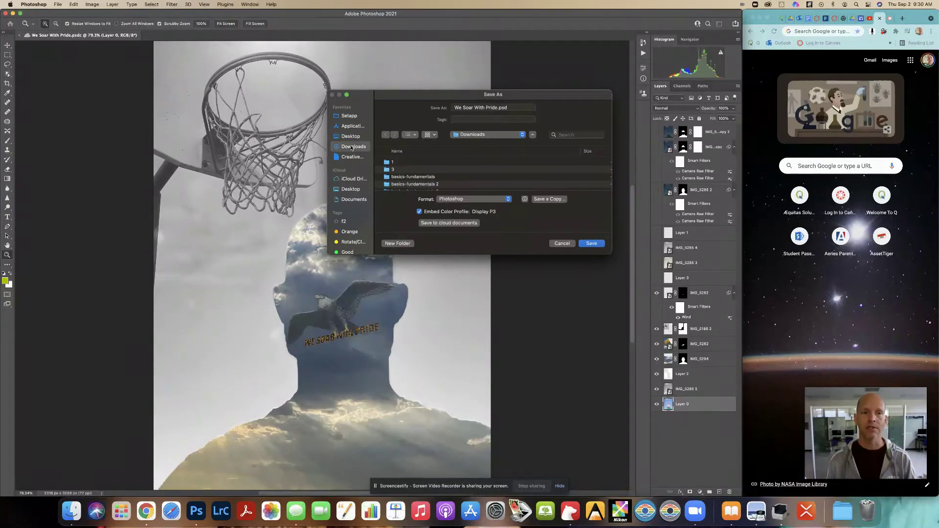
pyautogui.click(396, 244)
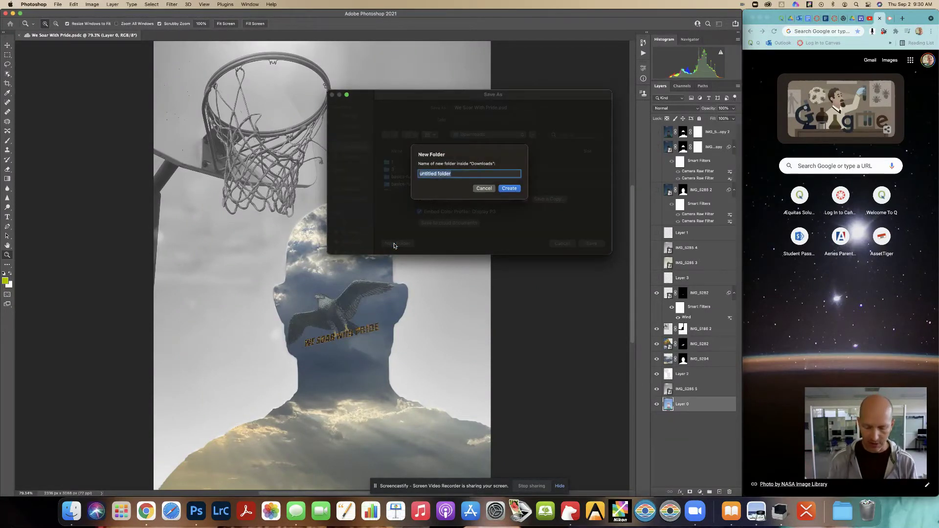
pyautogui.write('High Sc')
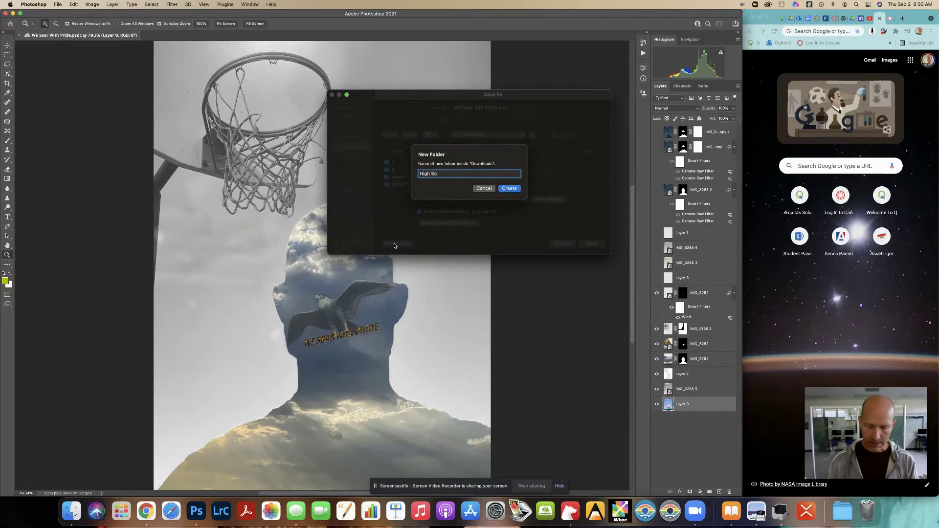
pyautogui.write('hool ')
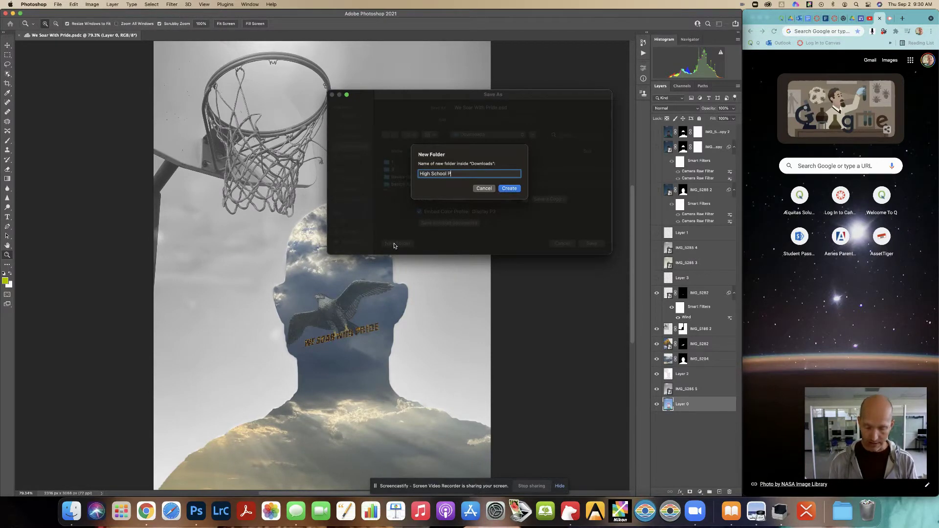
pyautogui.write('Pride')
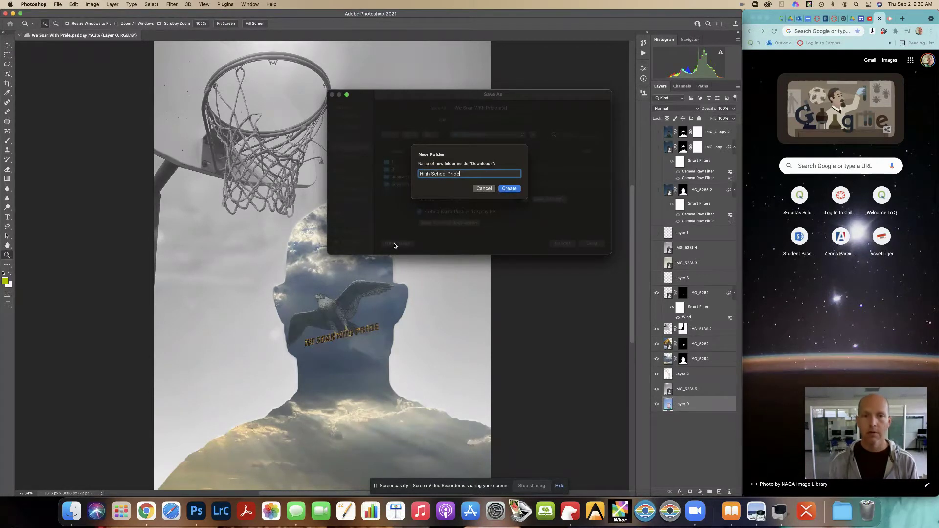
pyautogui.click(509, 188)
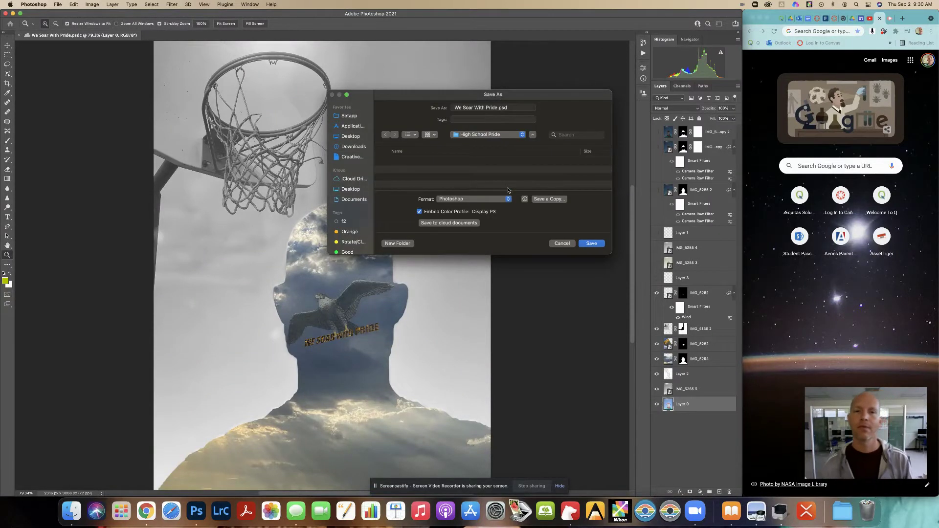
pyautogui.click(491, 108)
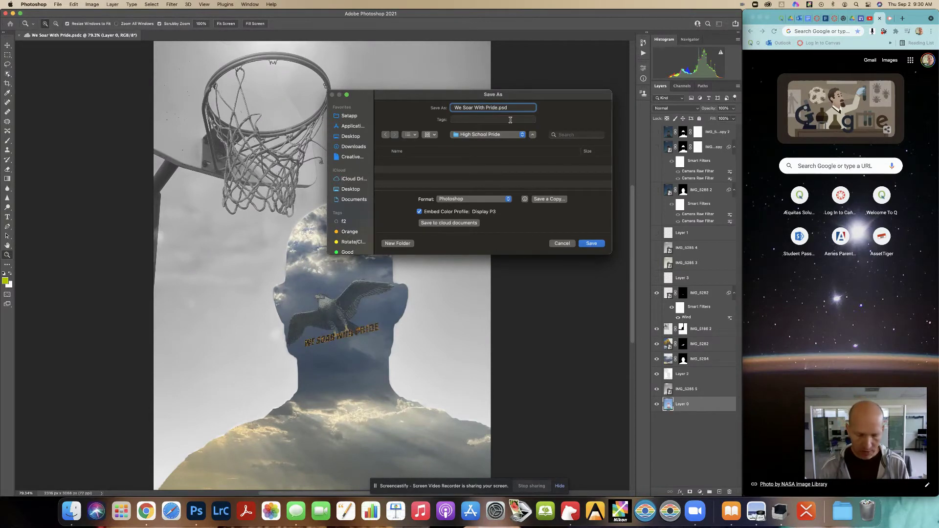
# Step: Save the composite as 'Edit-We Soar With Pride.psd' in Photoshop format
pyautogui.write('Edit')
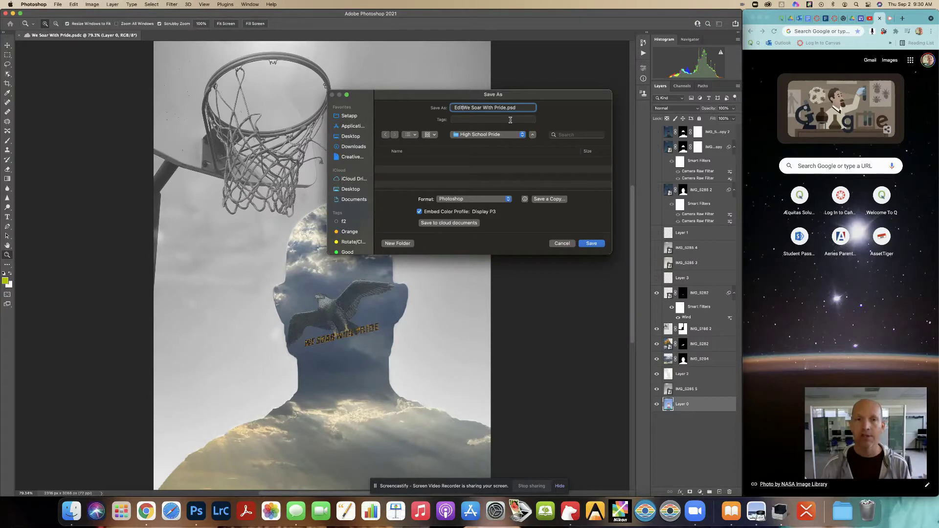
pyautogui.write('-')
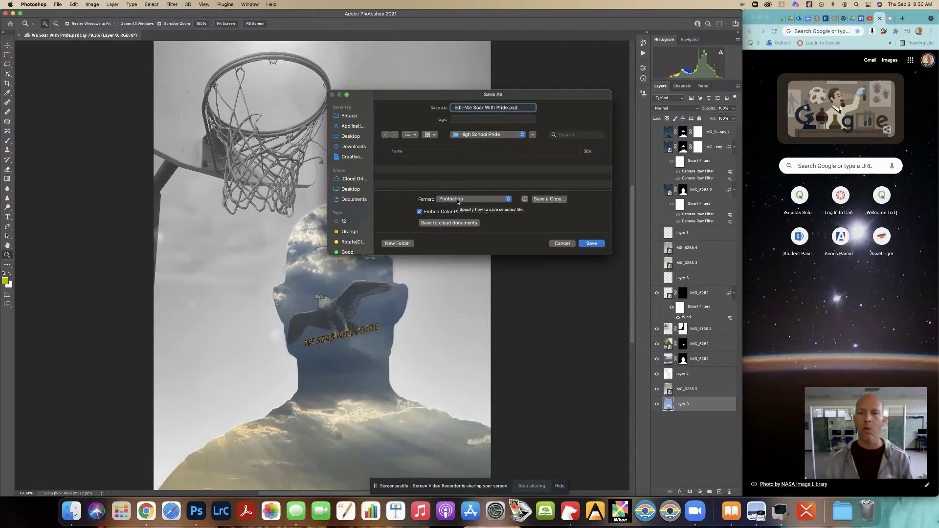
pyautogui.click(589, 243)
pyautogui.click(559, 230)
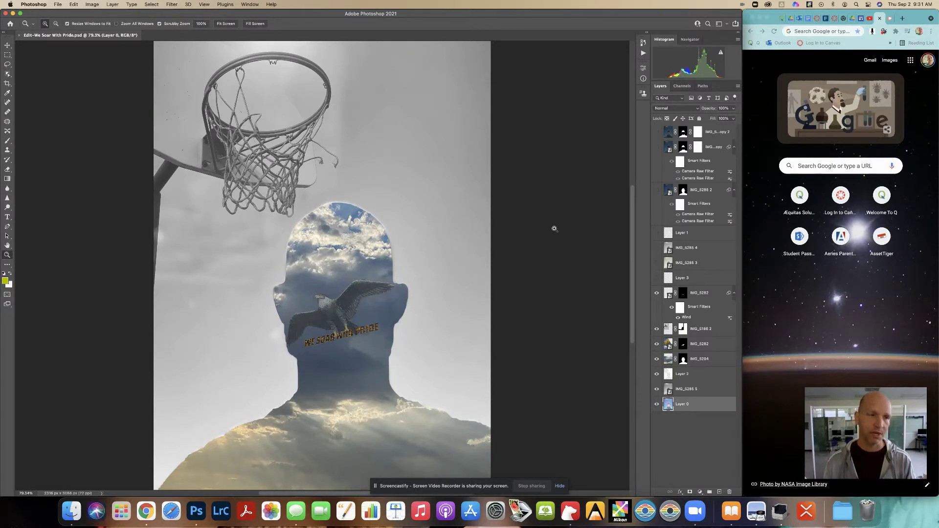
# Step: Open Image Size and keep the width units in pixels
pyautogui.click(93, 5)
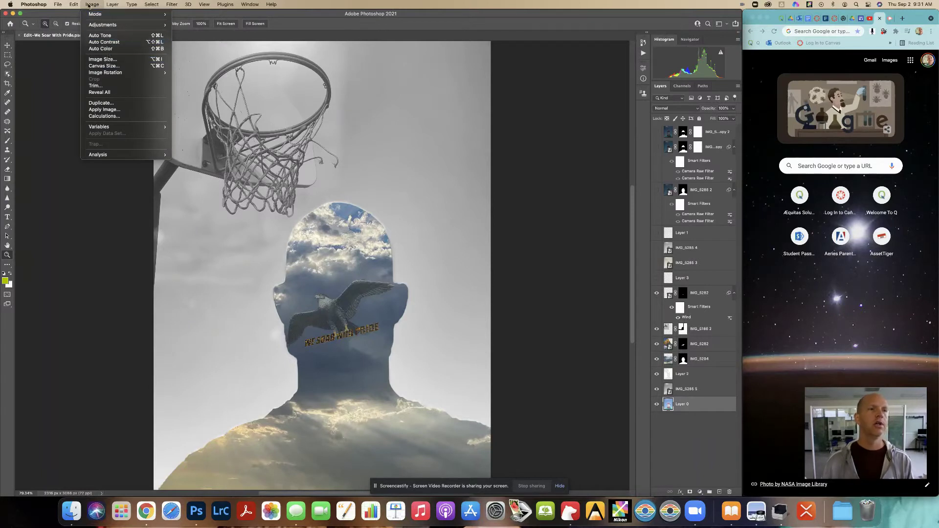
pyautogui.click(103, 59)
pyautogui.click(562, 237)
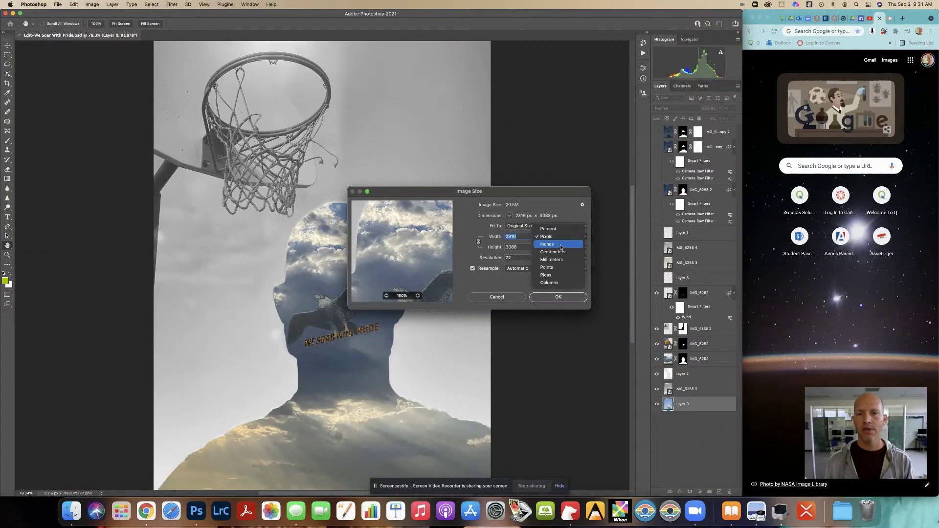
pyautogui.click(553, 252)
pyautogui.click(553, 236)
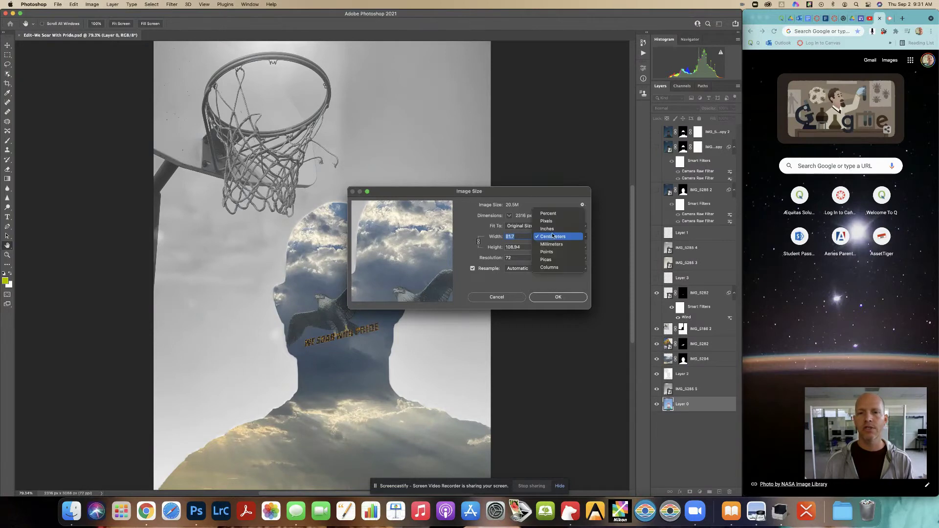
pyautogui.click(552, 229)
pyautogui.click(554, 237)
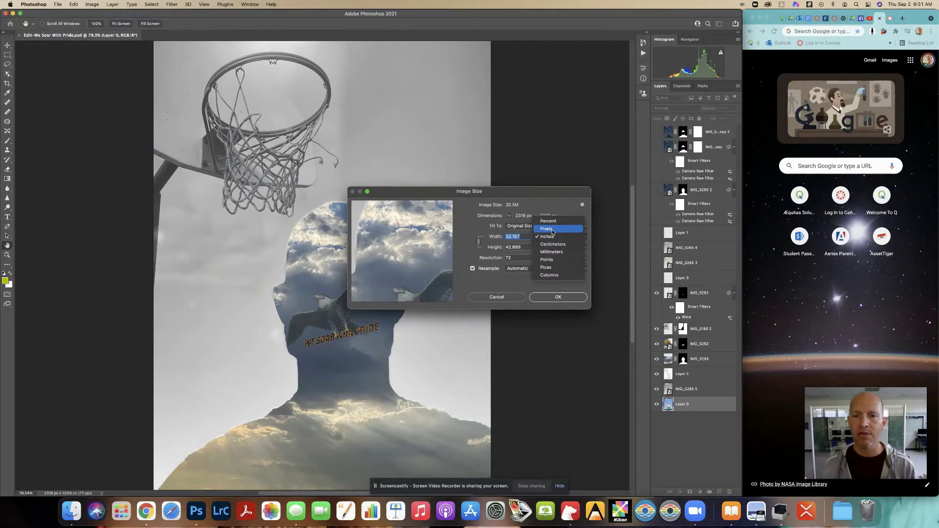
pyautogui.click(553, 230)
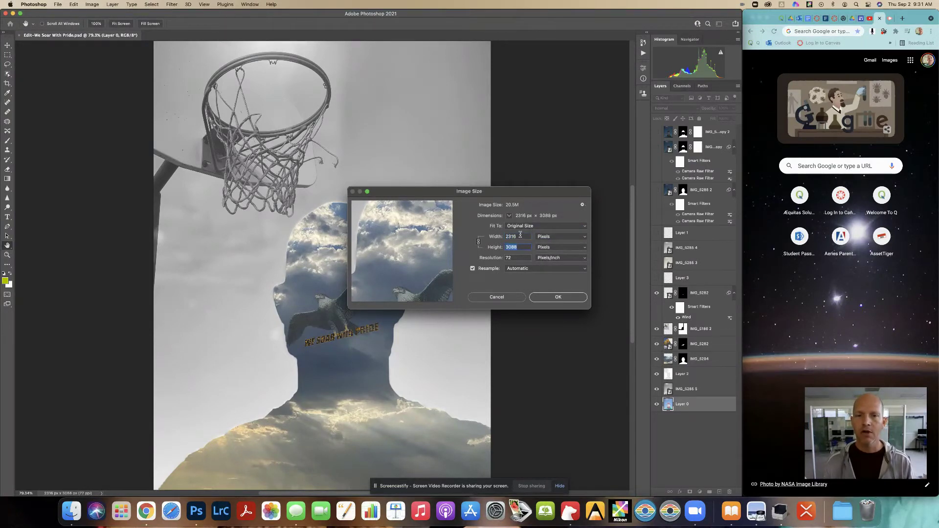
# Step: Set the height to 1000 px (width 750 px), then fit the image on screen
pyautogui.press('Tab')
pyautogui.hotkey('shift', 'Tab')
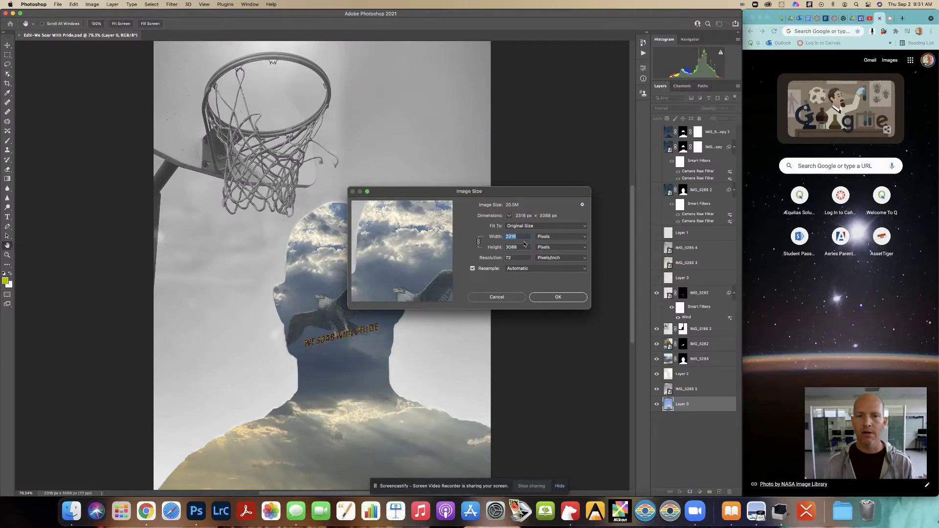
pyautogui.press('Tab')
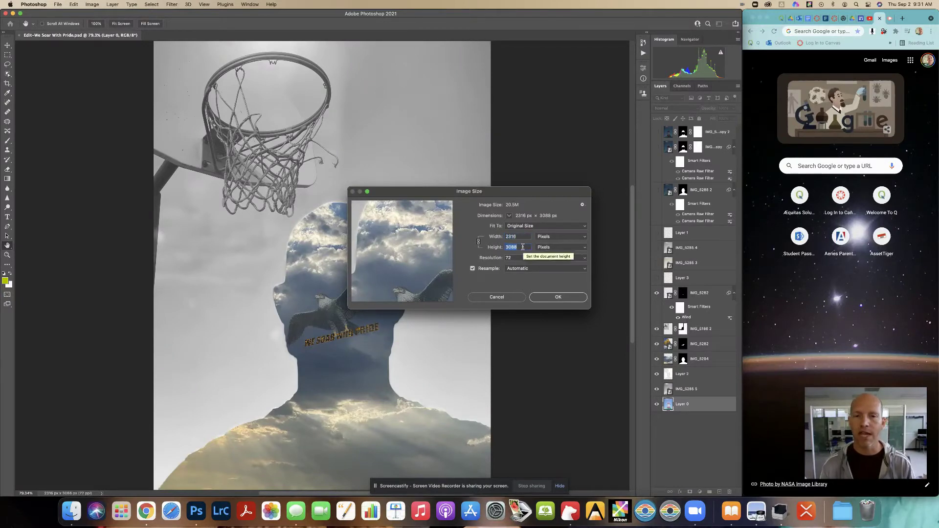
pyautogui.write('1000')
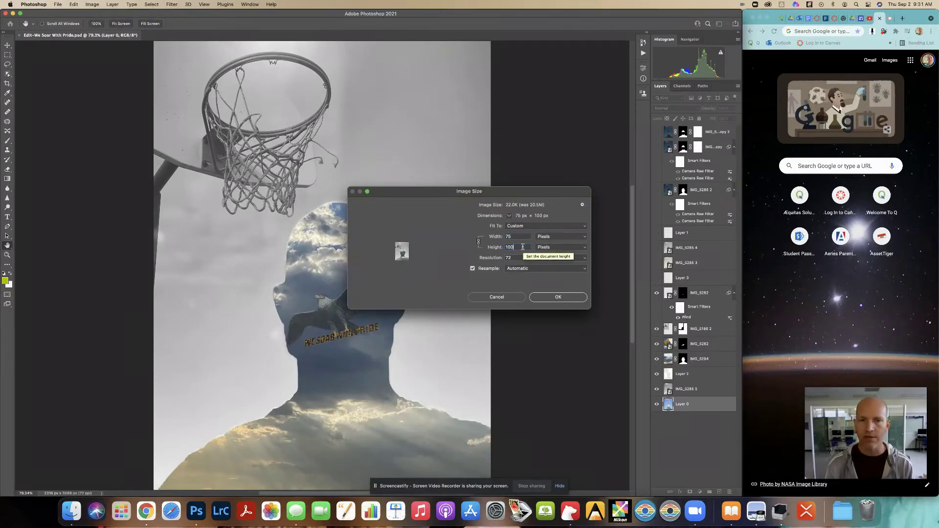
pyautogui.click(549, 296)
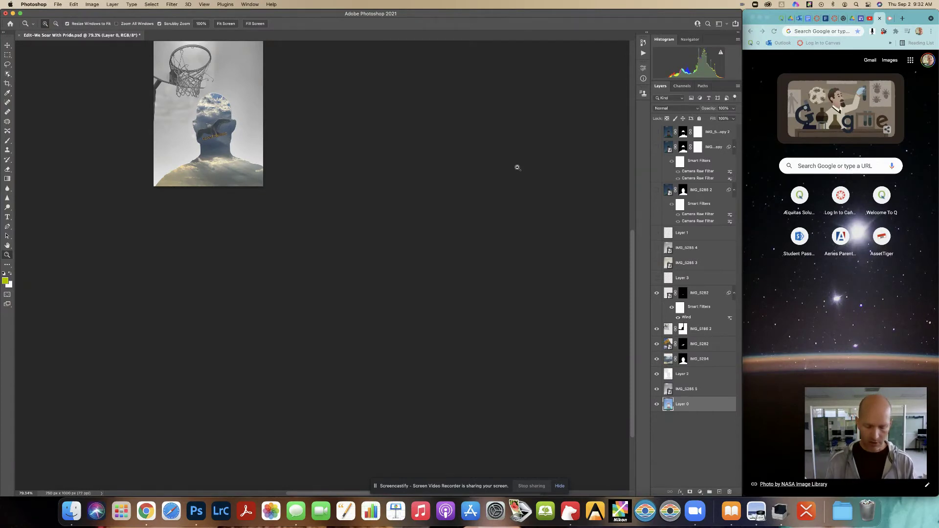
pyautogui.press('super+0')
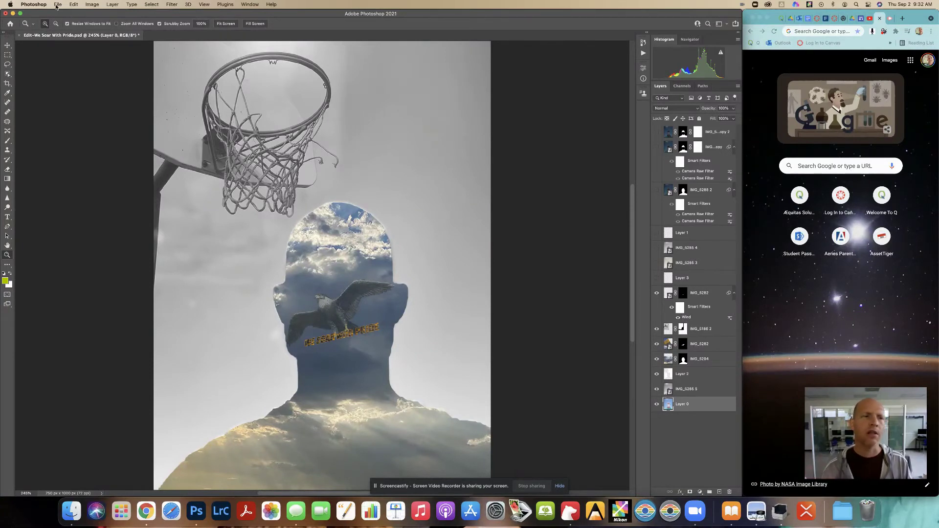
# Step: Flatten all layers into one Background layer, confirming the discard of hidden layers
pyautogui.click(111, 4)
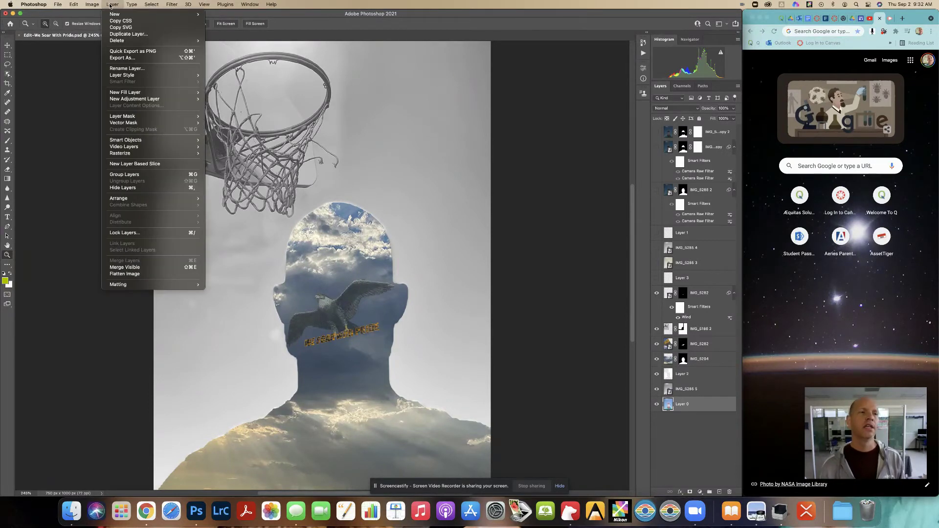
pyautogui.click(150, 275)
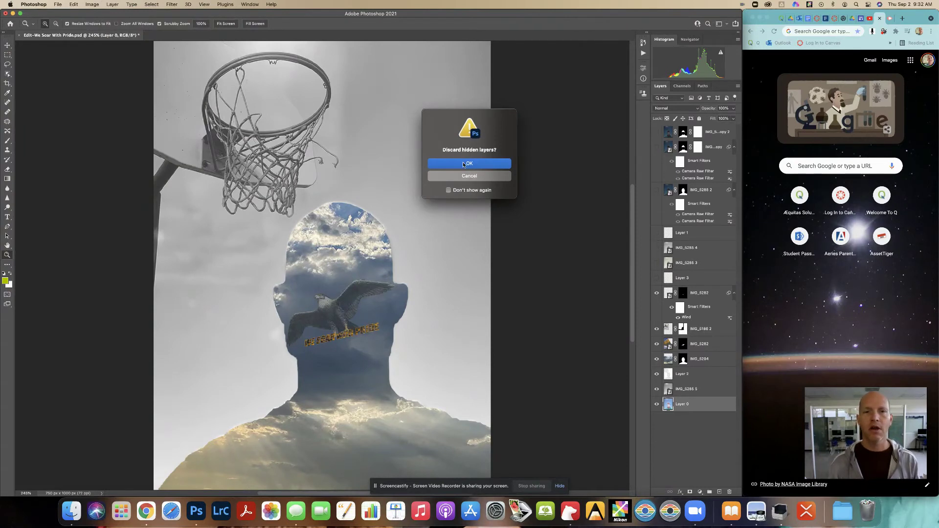
pyautogui.click(462, 162)
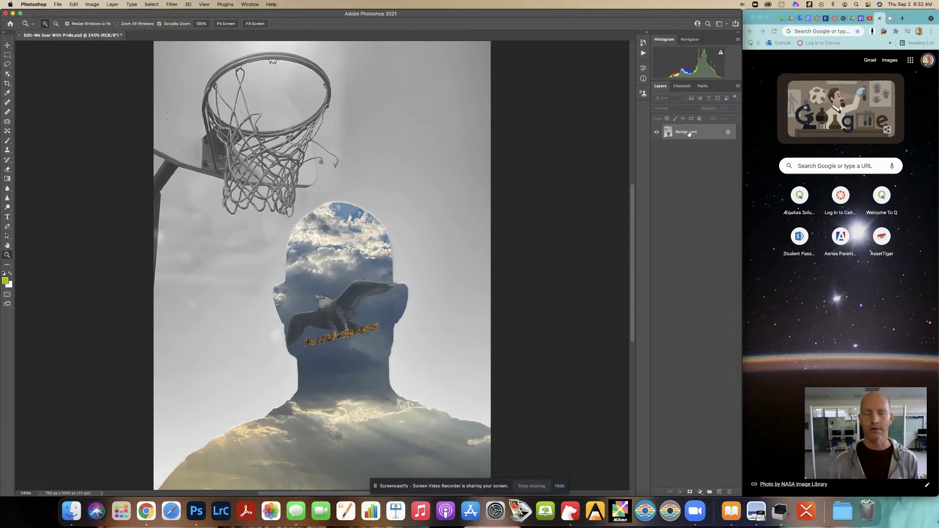
# Step: Save a High quality JPEG copy, 'Edit-We Soar With Pride.jpg', then close the document
pyautogui.click(58, 5)
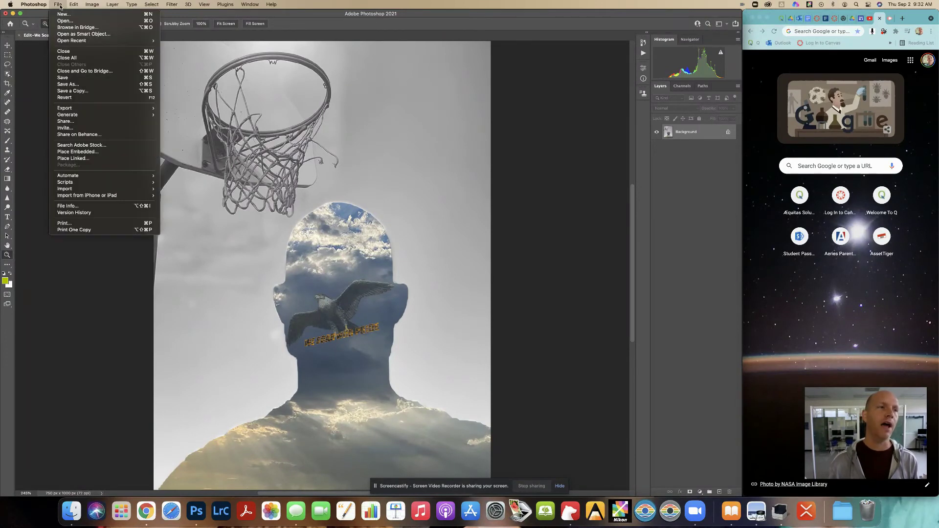
pyautogui.click(106, 87)
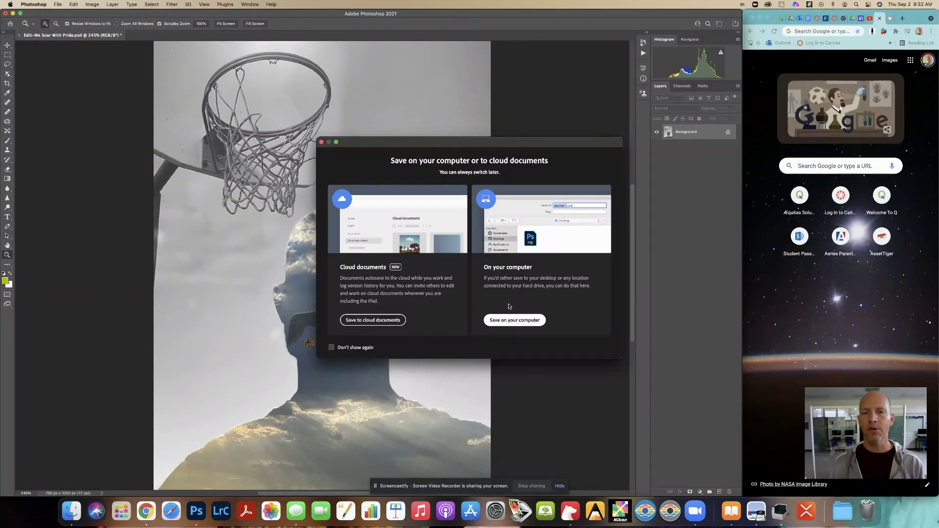
pyautogui.click(511, 320)
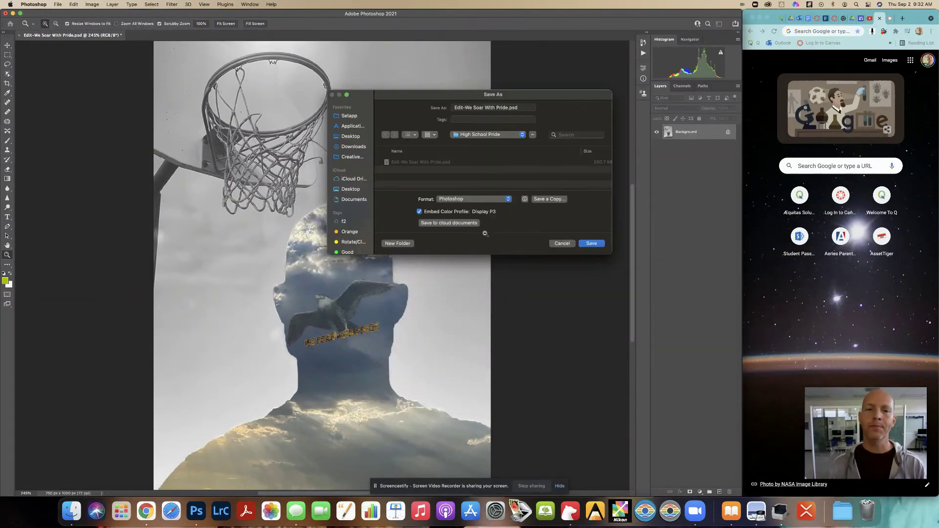
pyautogui.click(457, 200)
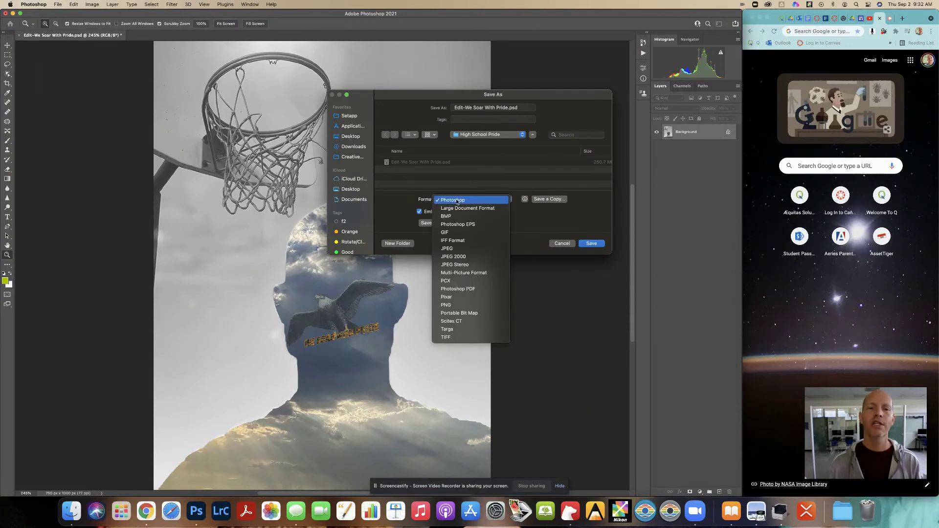
pyautogui.click(456, 248)
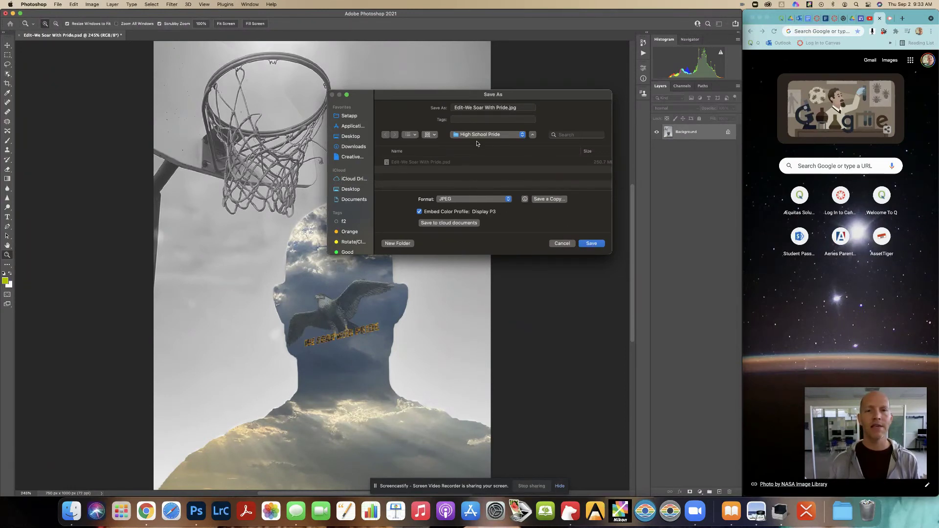
pyautogui.click(589, 242)
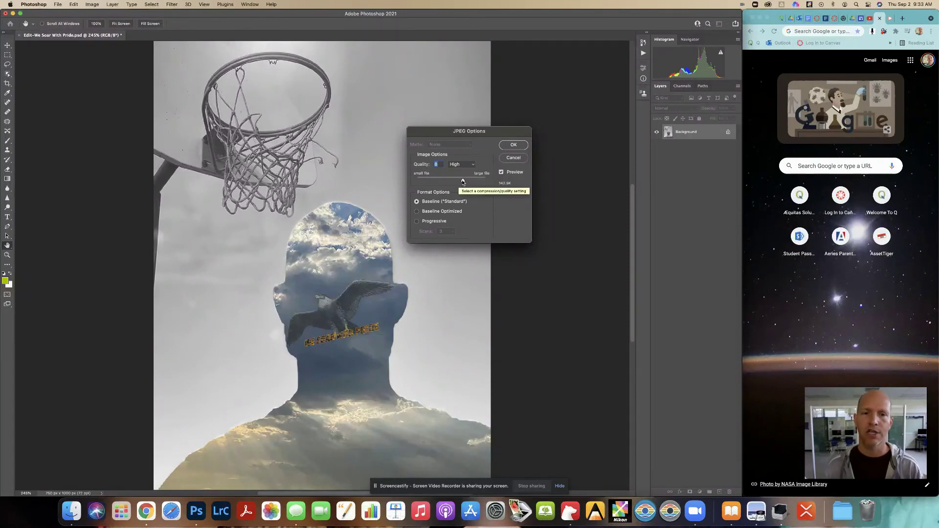
pyautogui.click(513, 145)
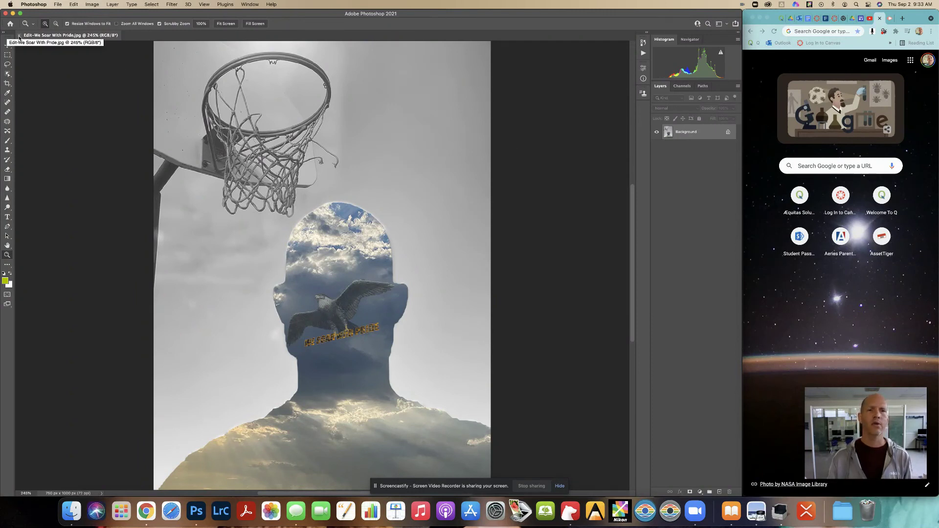
pyautogui.click(20, 36)
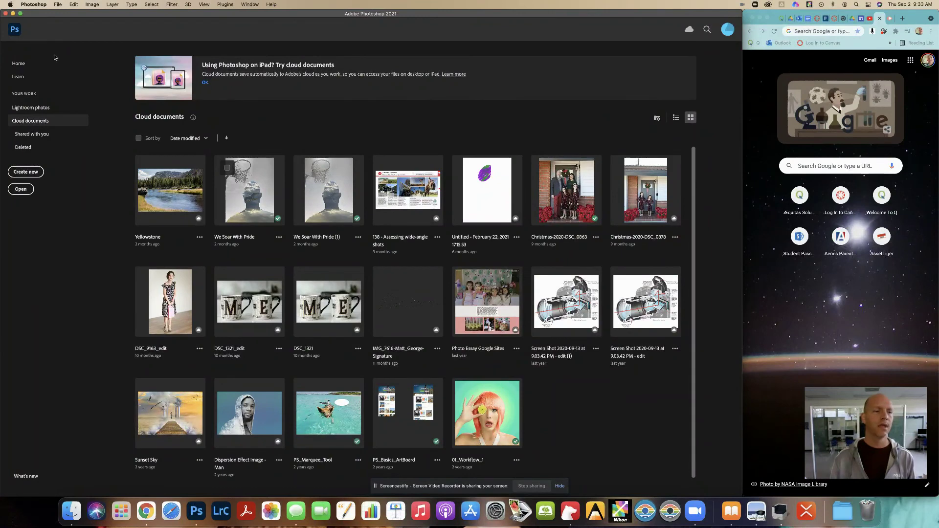
# Step: In Finder, open Downloads > High School Pride in icon view and select the .jpg file
pyautogui.click(72, 511)
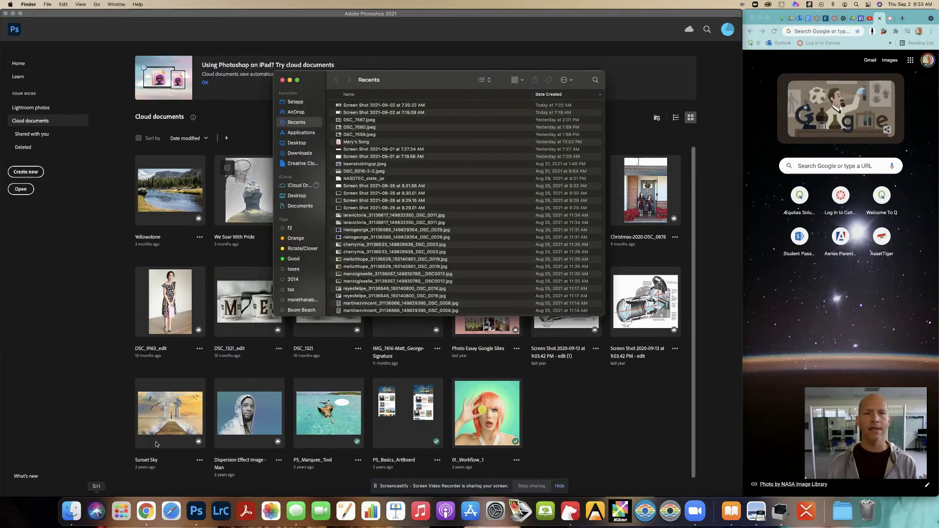
pyautogui.moveTo(407, 87); pyautogui.dragTo(292, 182)
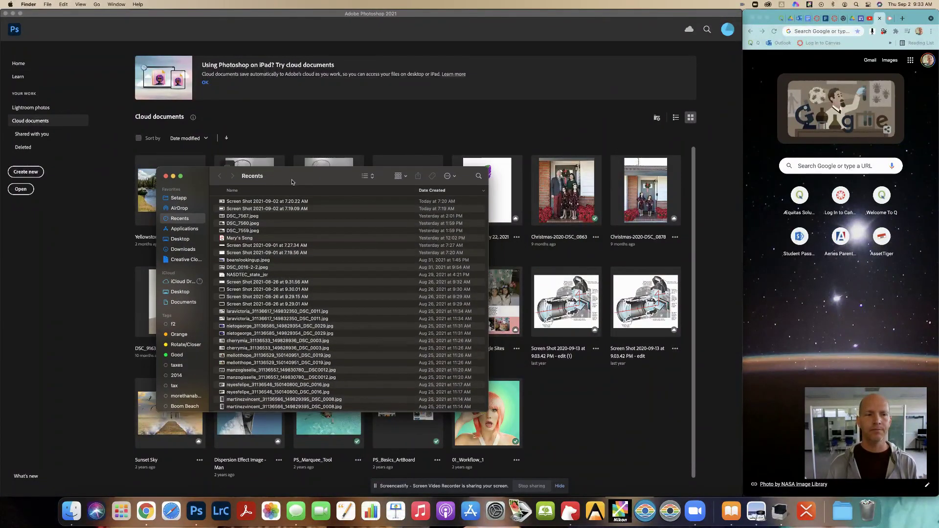
pyautogui.click(182, 249)
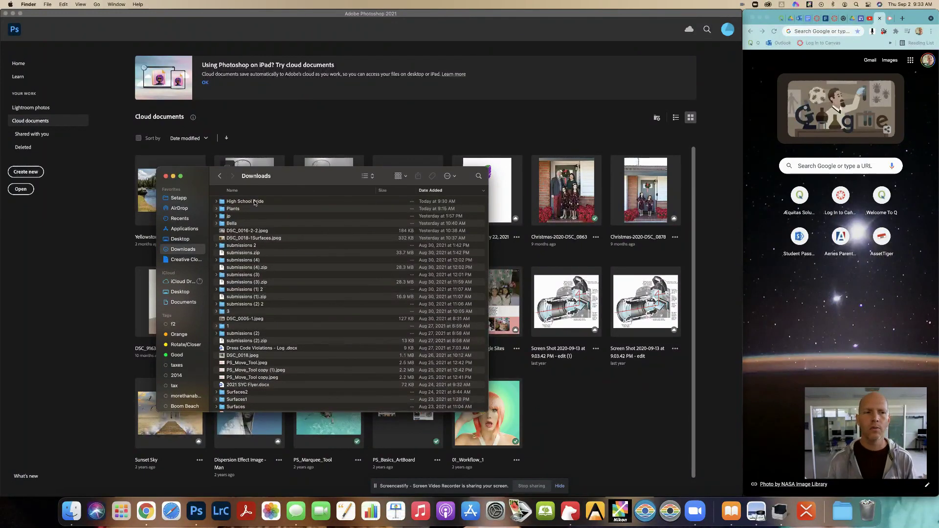
pyautogui.doubleClick(254, 201)
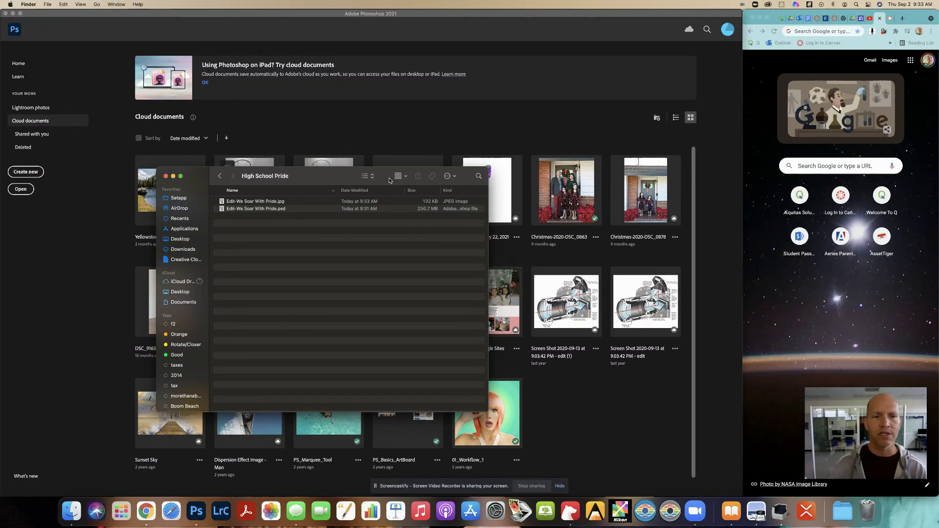
pyautogui.click(369, 177)
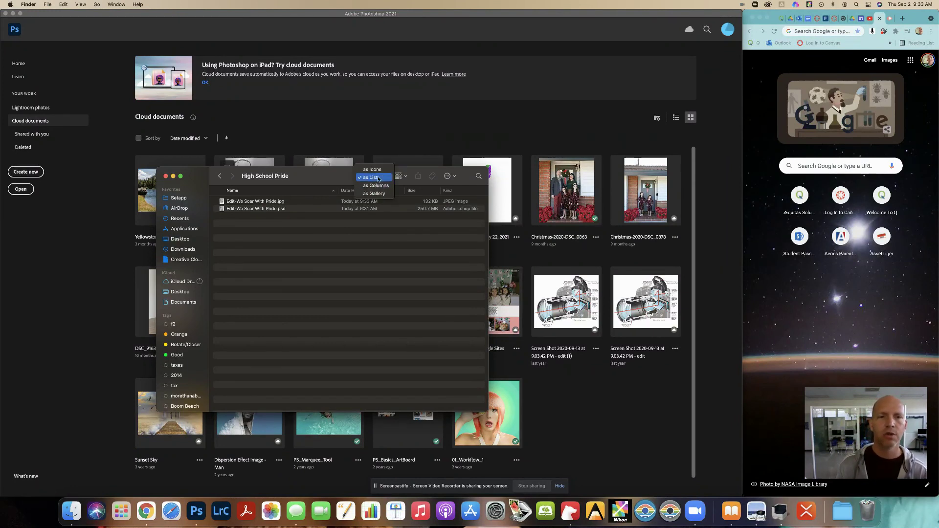
pyautogui.click(372, 169)
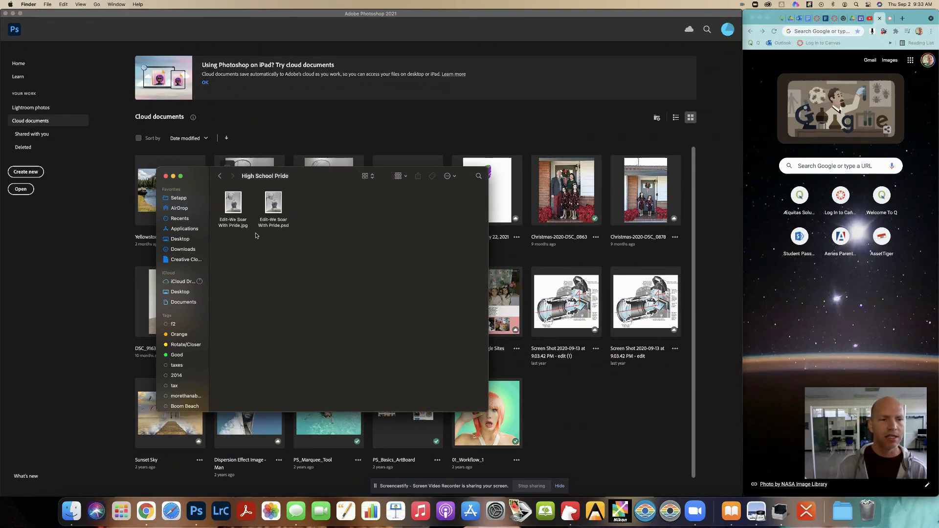
pyautogui.click(236, 207)
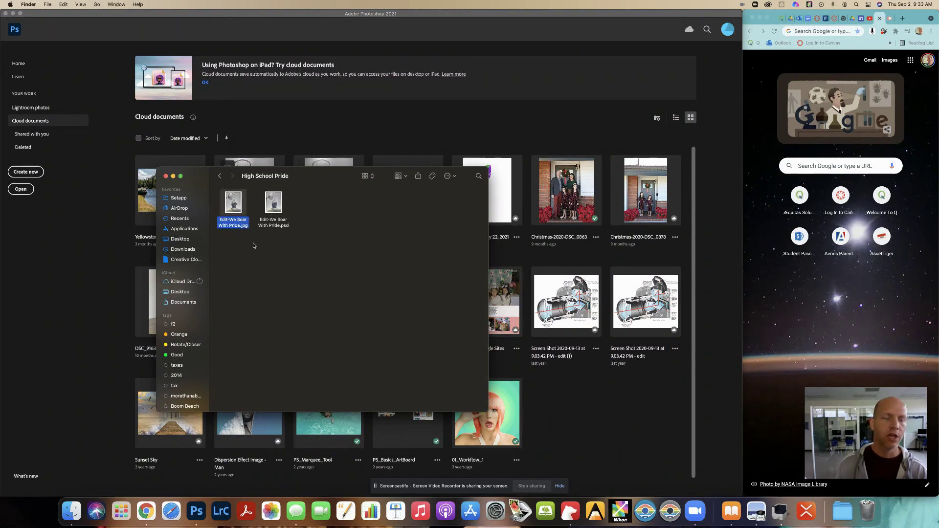